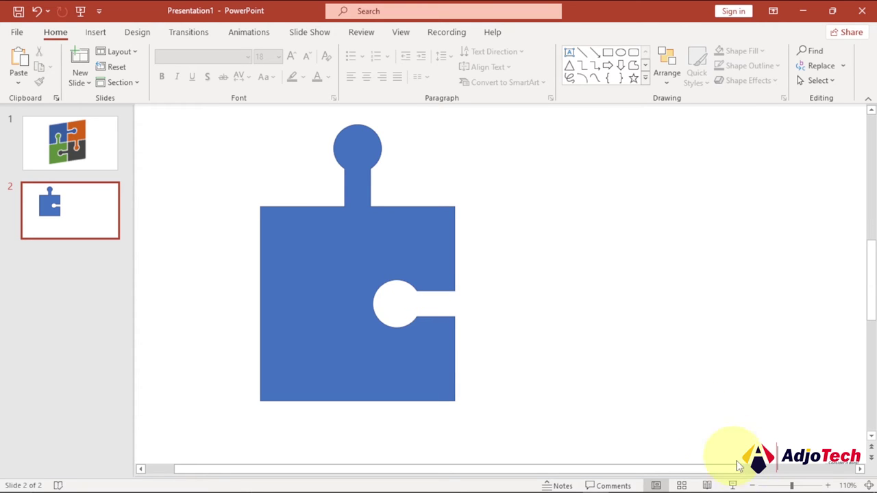
Step: Zoom the slide view out to 80% and return to slide 2
left_click(753, 486)
left_click(753, 486)
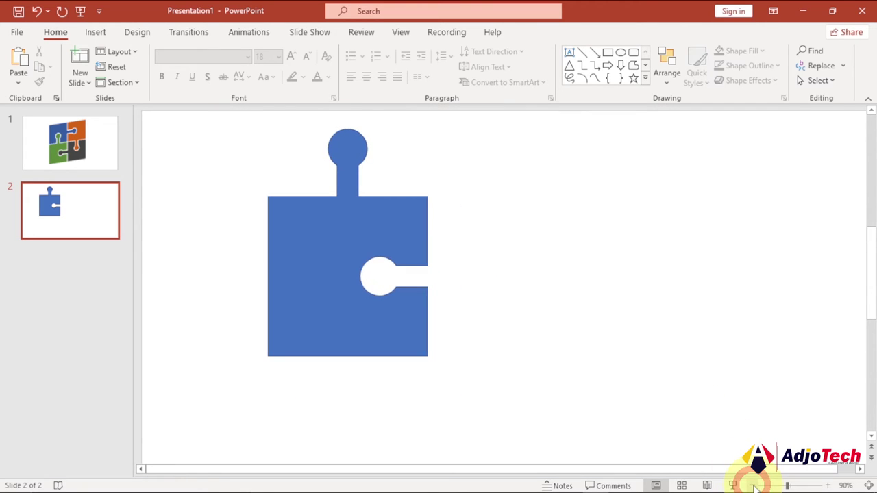
left_click(754, 486)
scroll(587, 349, "up", 1)
left_click(71, 214)
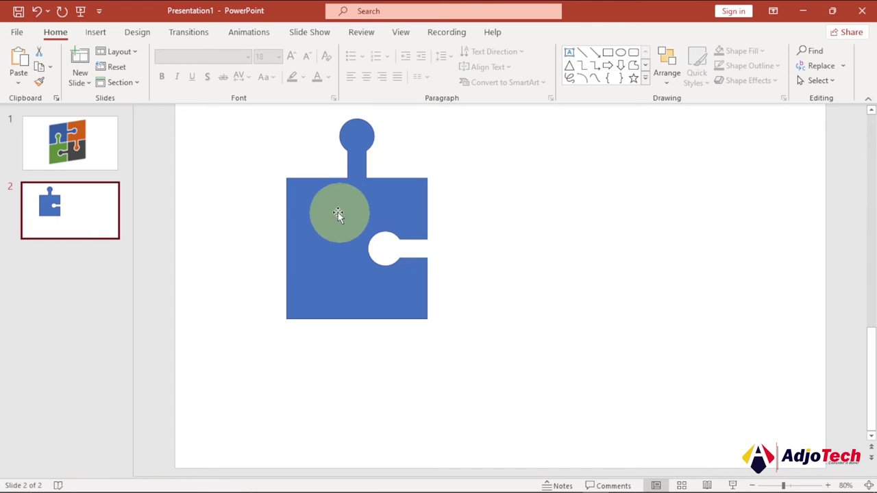
Step: Ctrl-drag the blue puzzle piece to place a duplicate just right of it
left_click(349, 211)
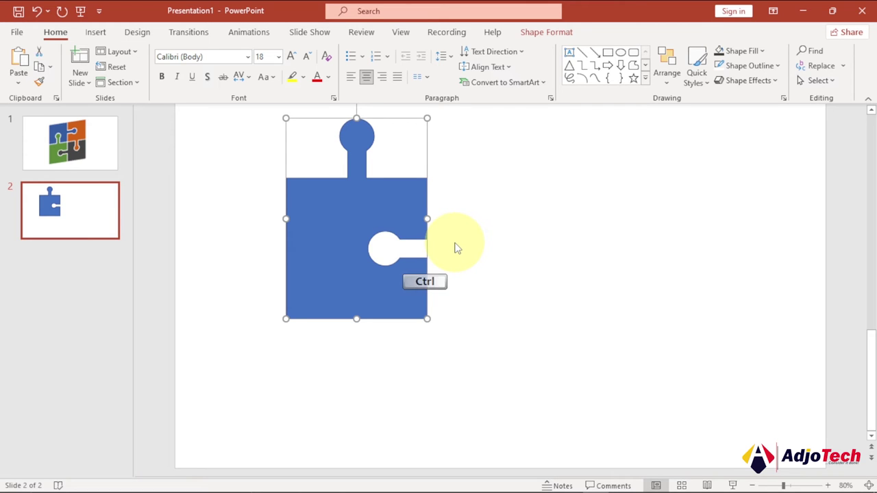
left_click_drag(405, 235, 537, 217)
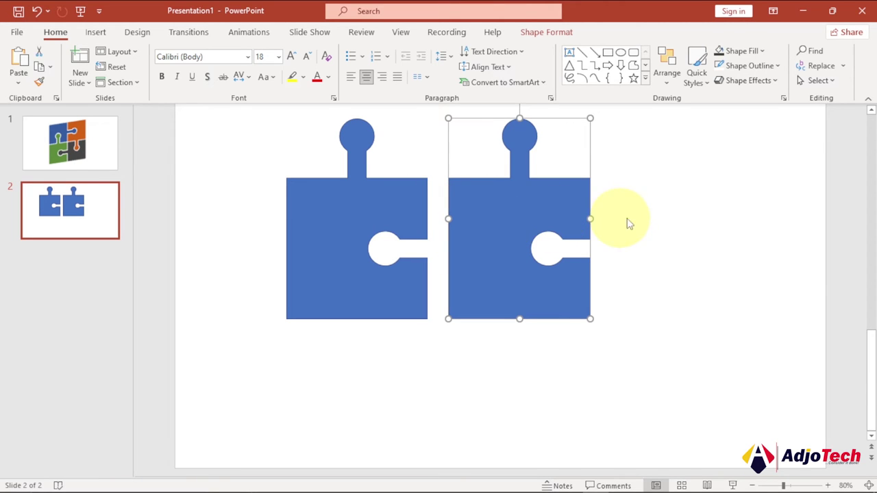
left_click(873, 353)
scroll(757, 281, "up", 3)
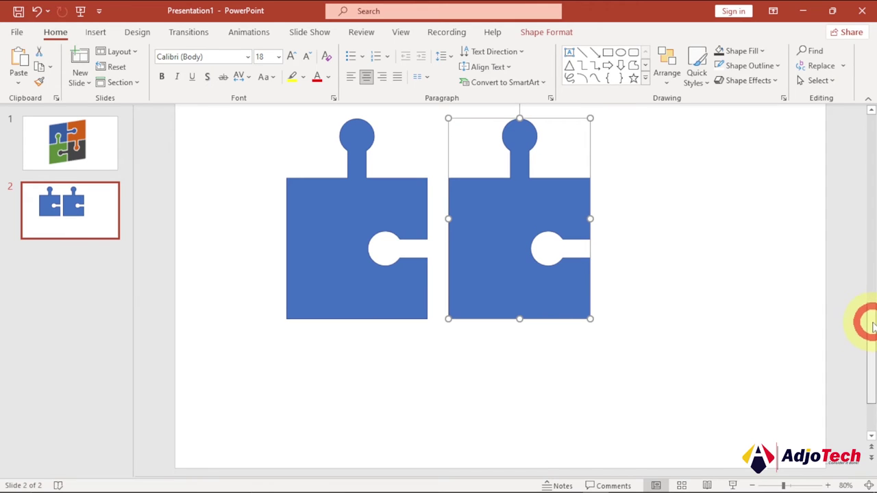
left_click(66, 199)
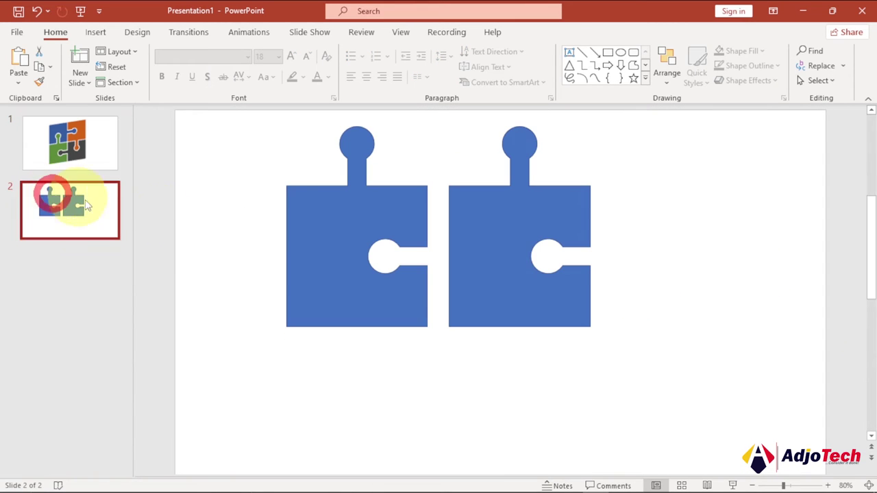
Step: Move the left piece lower and rotate the right piece 90° clockwise
left_click_drag(337, 233, 335, 300)
left_click(518, 230)
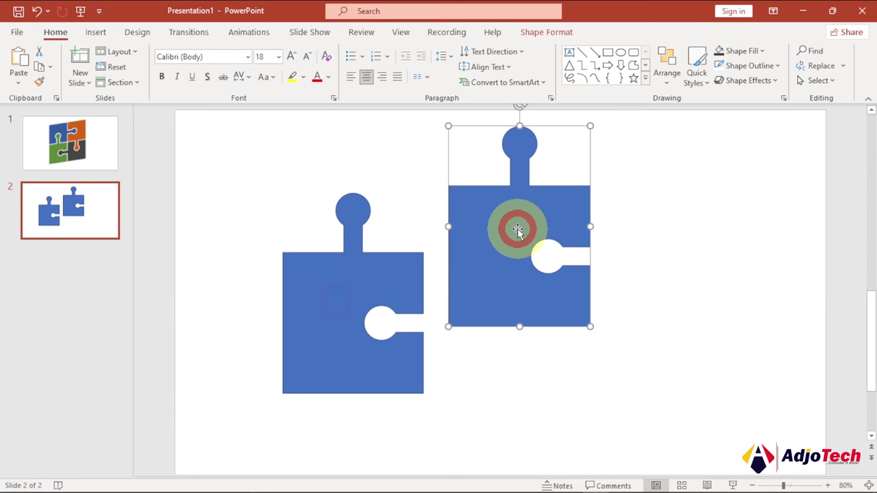
left_click(531, 33)
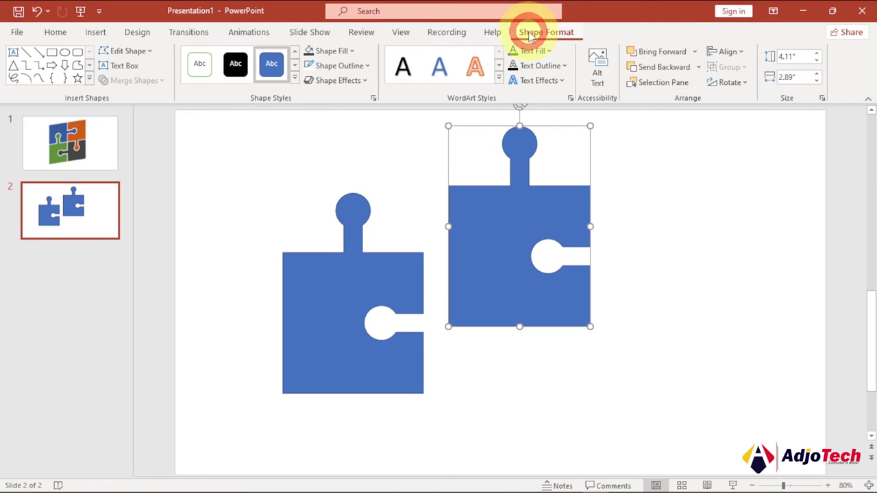
left_click(745, 83)
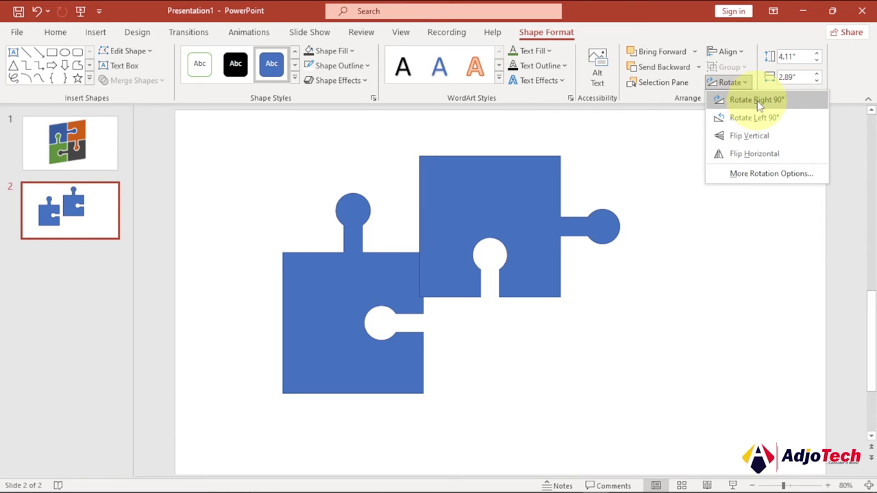
left_click(757, 102)
Step: Drag the rotated piece above the lower one so the two interlock
left_click_drag(513, 200, 381, 163)
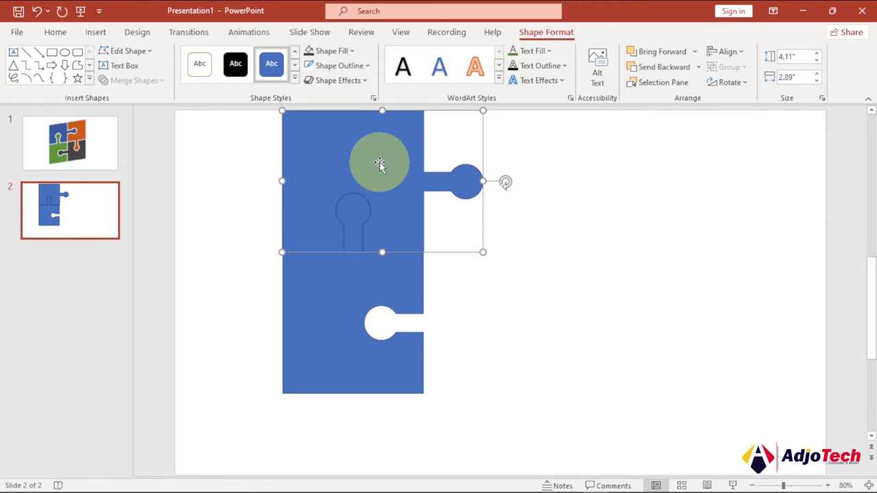
left_click(548, 308)
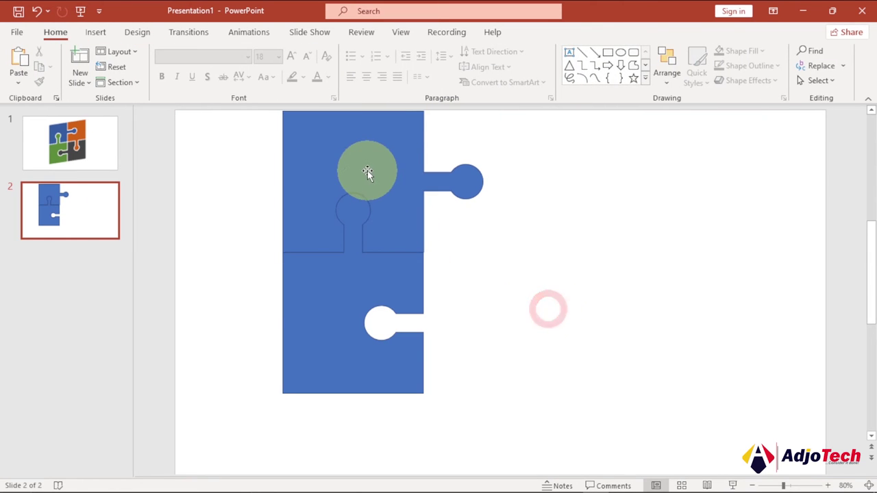
left_click(361, 161)
left_click(349, 308, "ctrl")
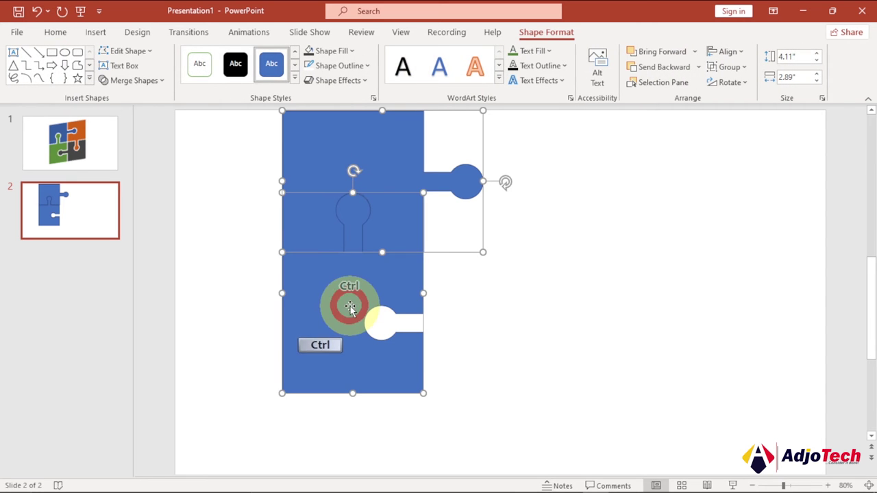
scroll(351, 307, "up", 2)
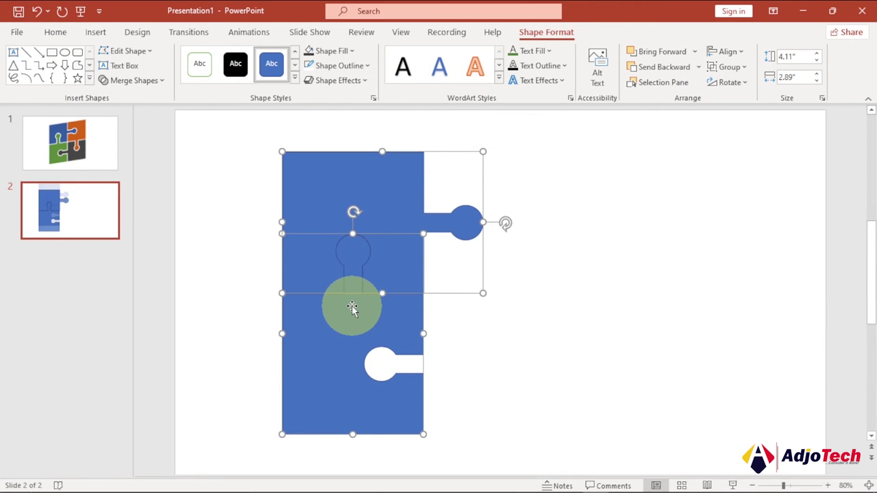
left_click(683, 305)
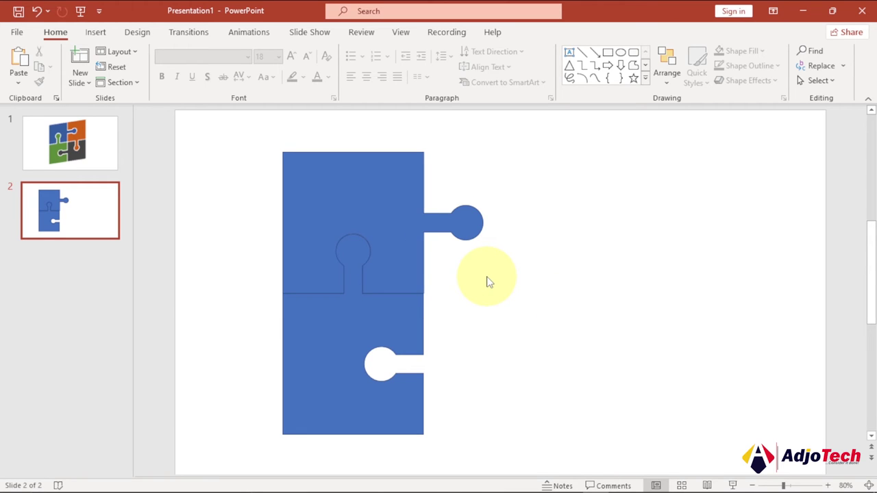
left_click(359, 199)
Step: Duplicate the top piece, rotate it 90° clockwise, and fit it top-right
left_click_drag(363, 206, 572, 198)
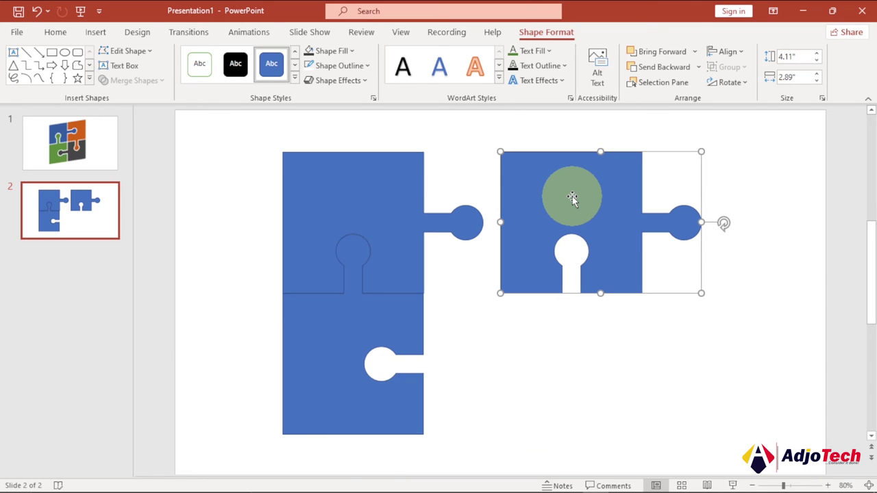
left_click(583, 197)
left_click(744, 83)
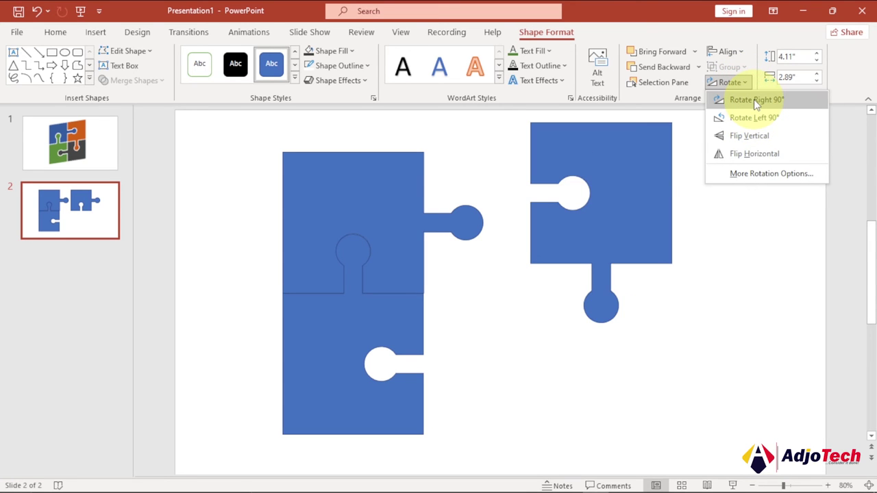
left_click(753, 99)
left_click_drag(626, 185, 518, 210)
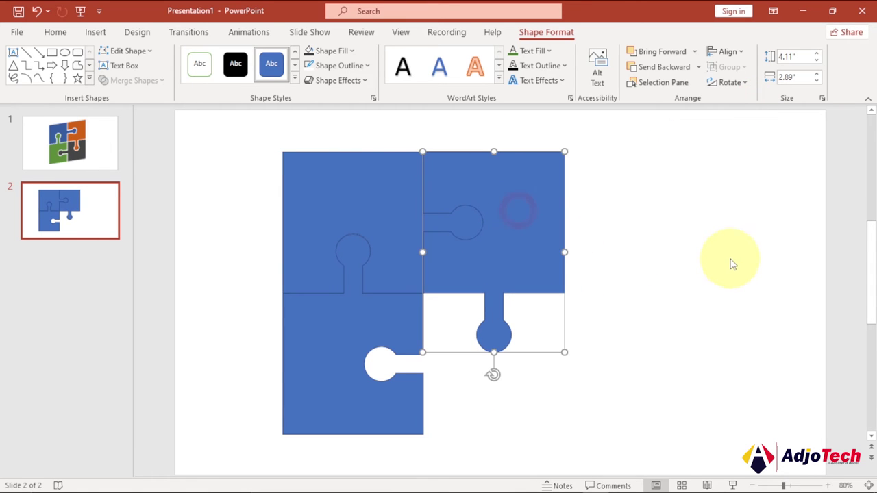
left_click(528, 245)
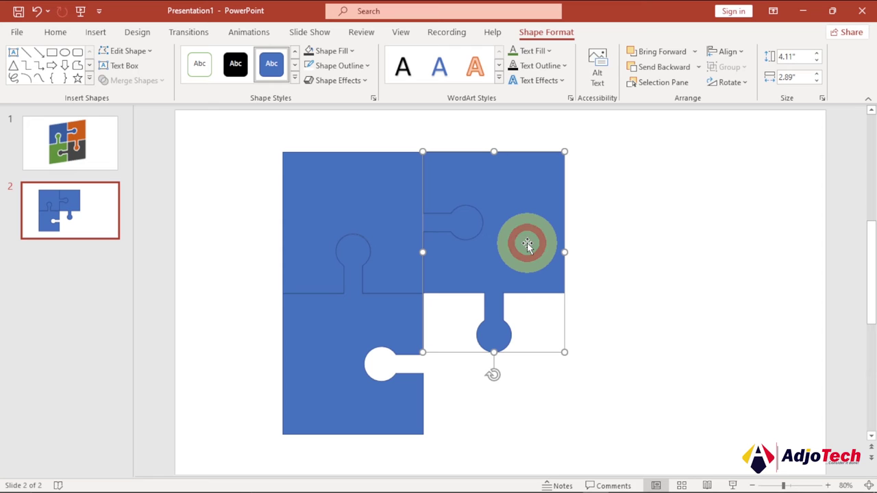
Step: Duplicate the top-right piece, rotate it 90° clockwise, and fit it bottom-right
left_click_drag(530, 248, 666, 240)
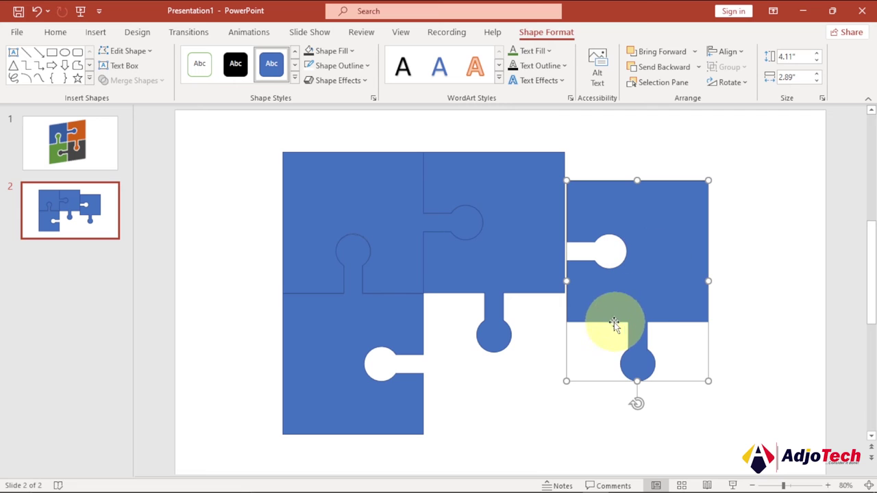
left_click(679, 231)
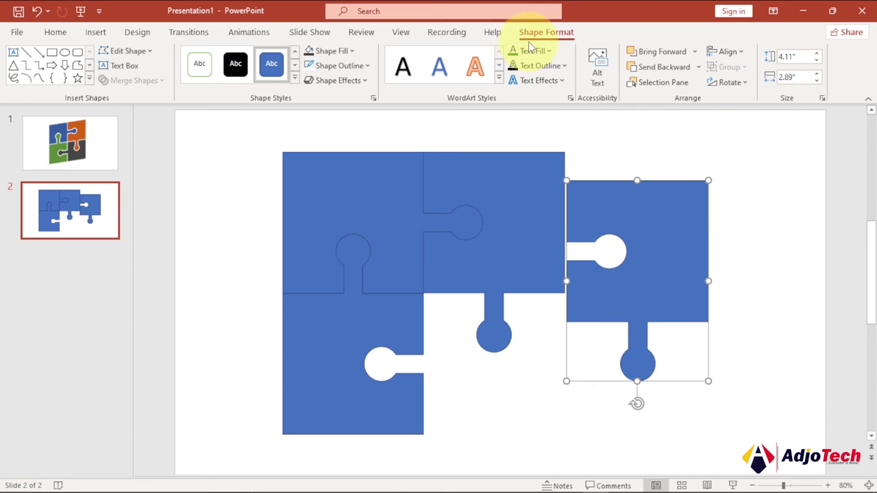
left_click(747, 84)
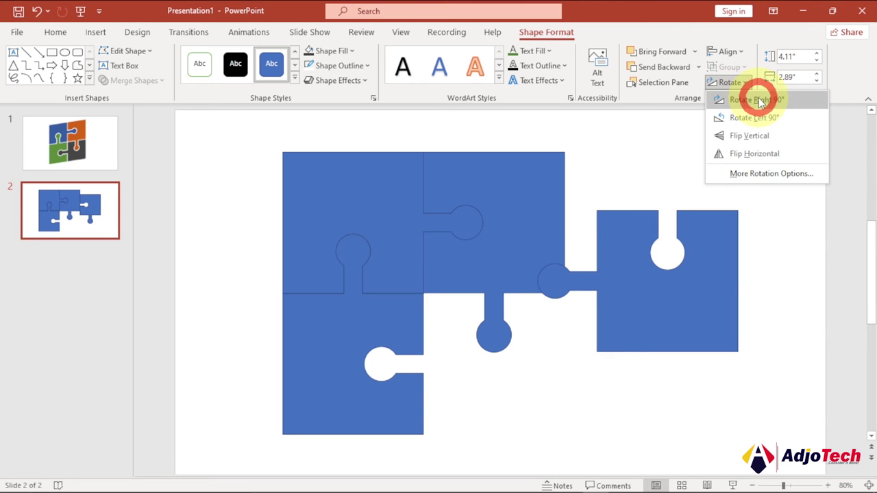
left_click(759, 97)
left_click_drag(671, 257, 522, 371)
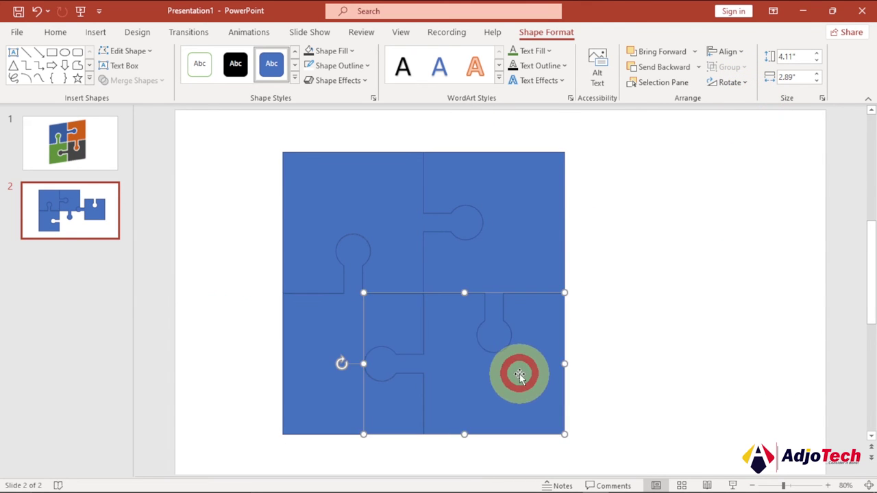
left_click(693, 317)
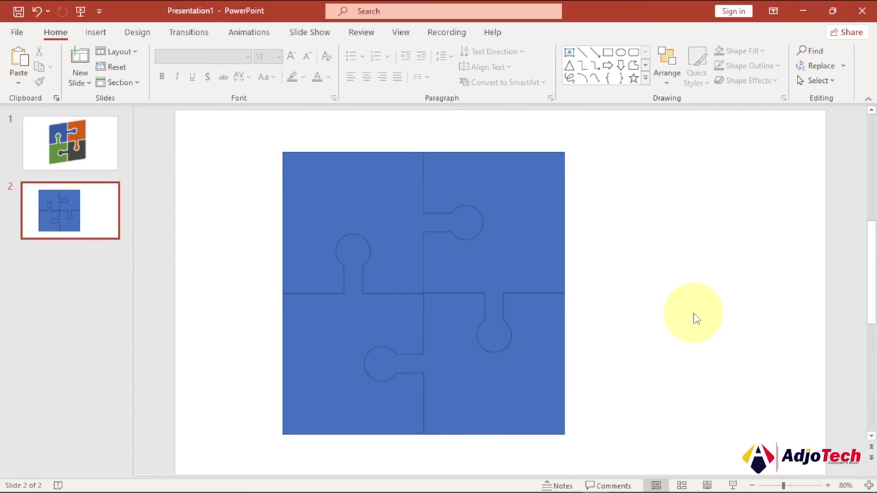
Step: Fill the top-right puzzle piece with darker blue
left_click(506, 232)
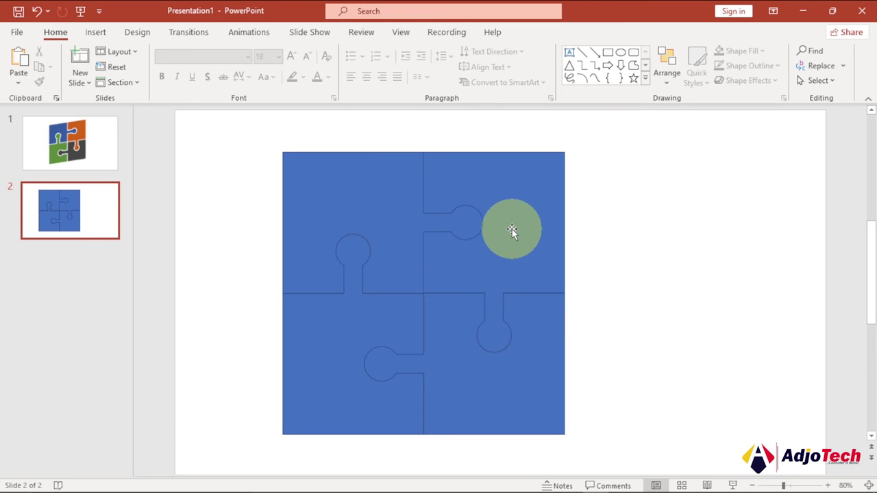
left_click(514, 229)
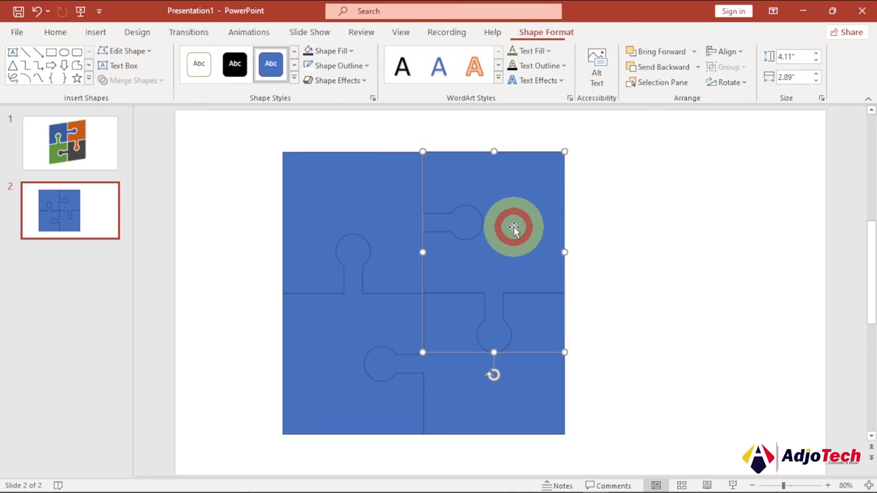
left_click(350, 50)
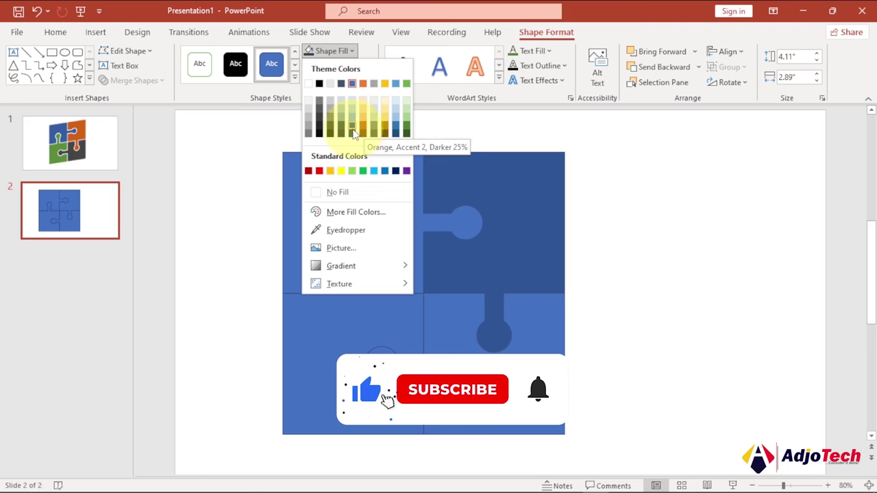
left_click(353, 130)
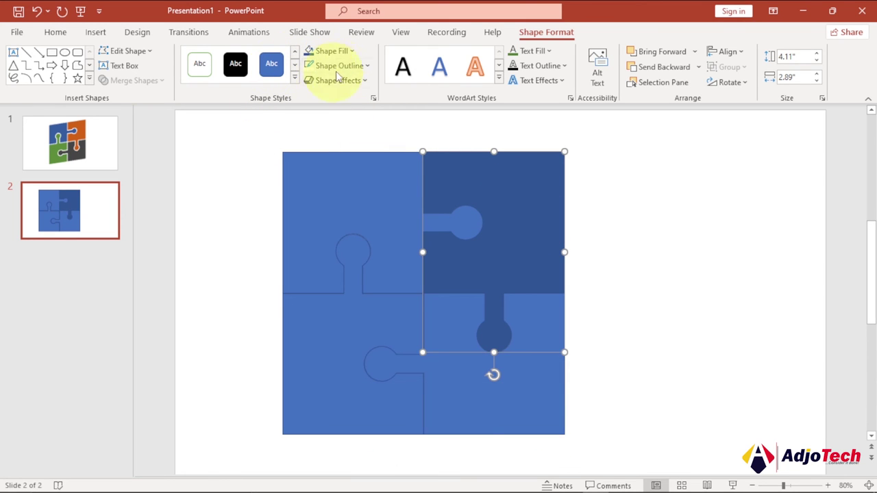
Step: Glance at slide 1's puzzle, then fill slide 2's bottom-left piece with gold
left_click(43, 141)
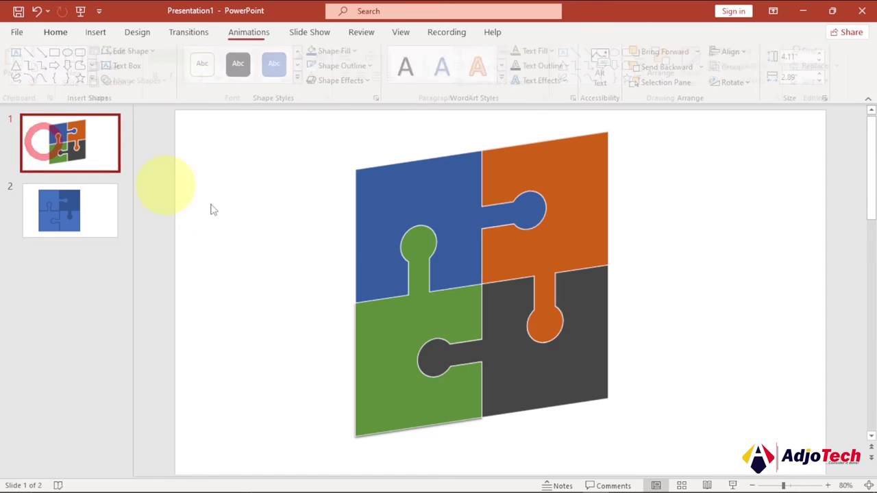
left_click(55, 210)
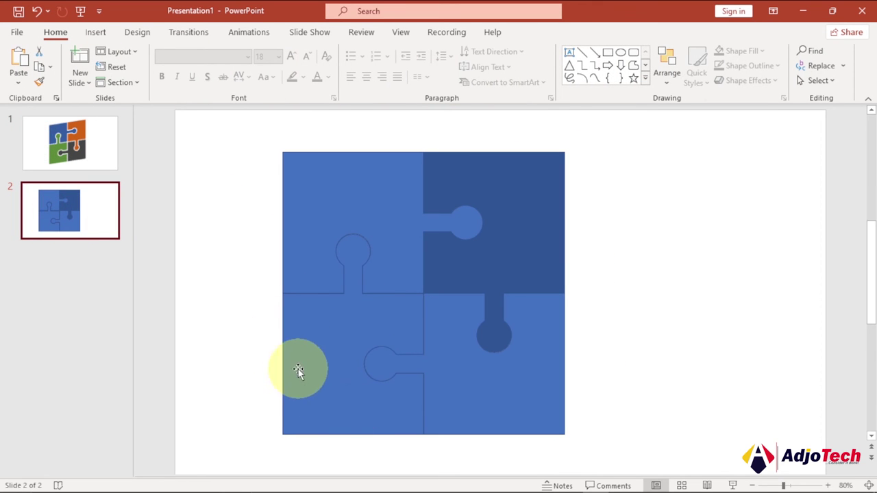
left_click(318, 350)
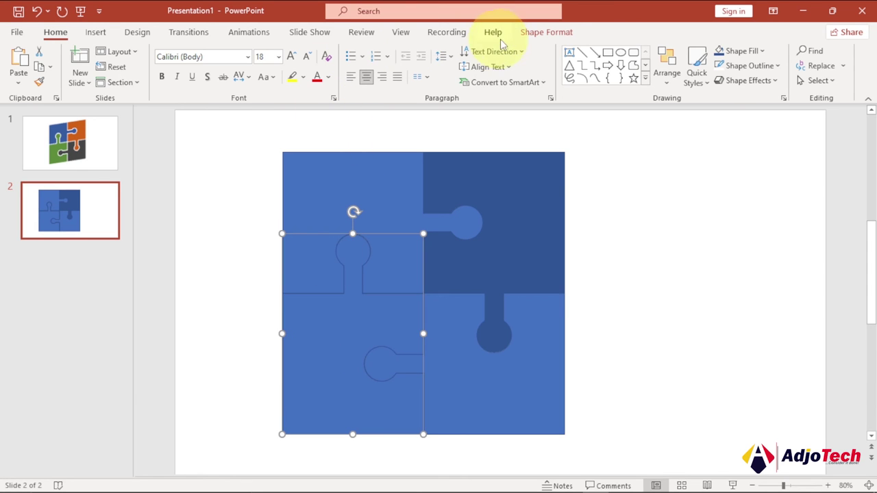
left_click(538, 35)
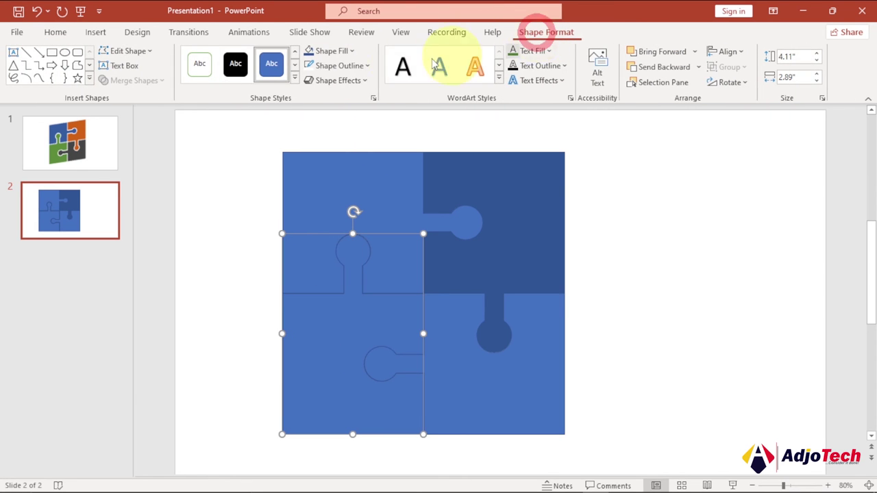
left_click(353, 51)
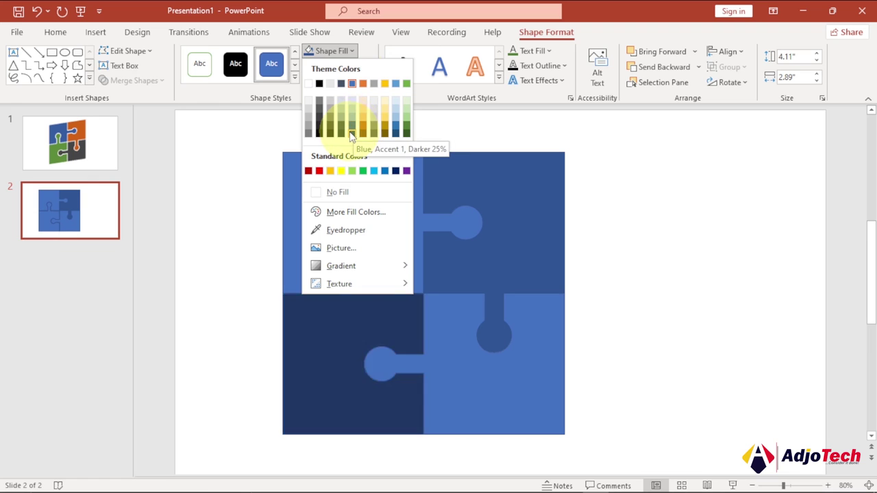
left_click(386, 132)
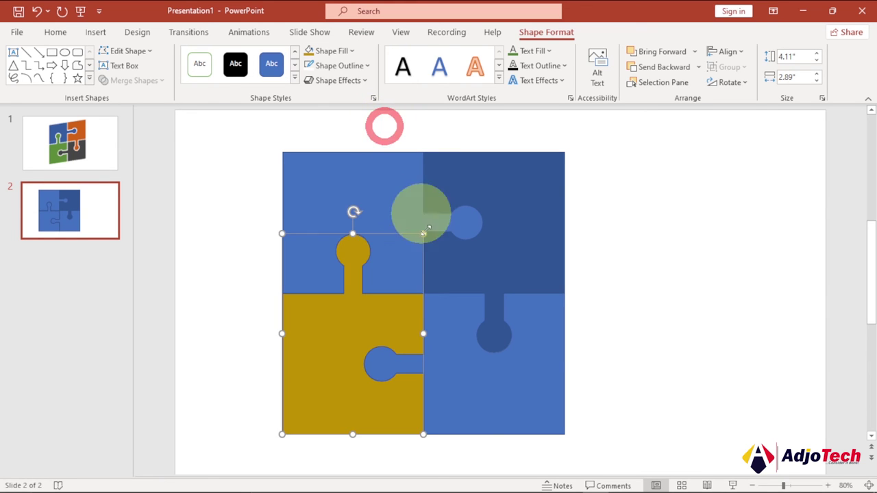
Step: Open the bottom-right piece's fill colours, then close them without changing its fill
left_click(464, 368)
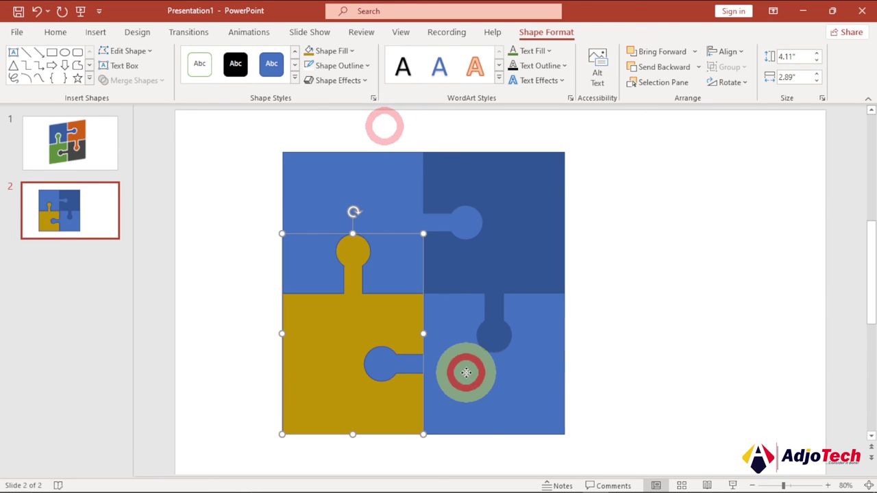
left_click(351, 52)
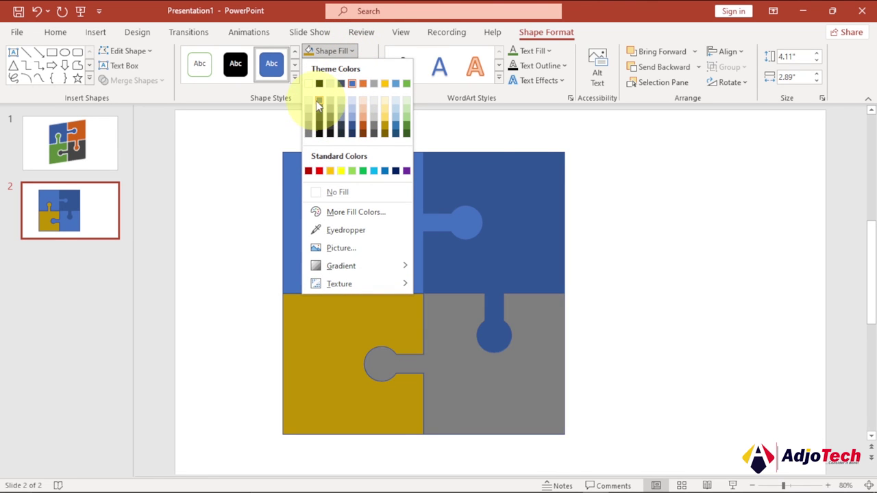
left_click(407, 134)
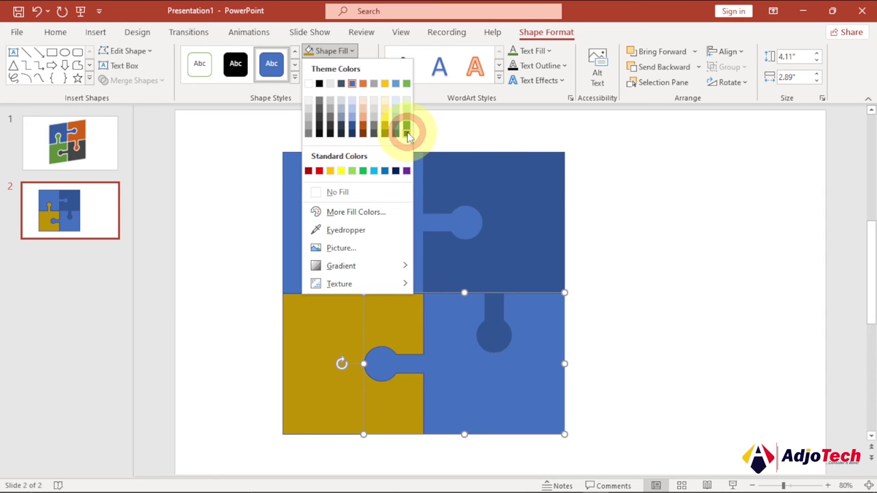
left_click(661, 298)
left_click(556, 370)
left_click(655, 295)
Step: Fill the top-left puzzle piece with light yellow
left_click(335, 204)
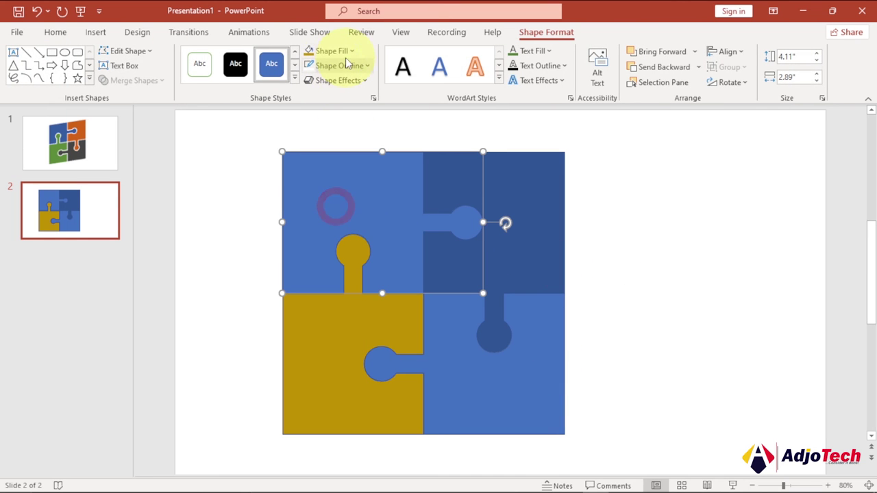
left_click(350, 52)
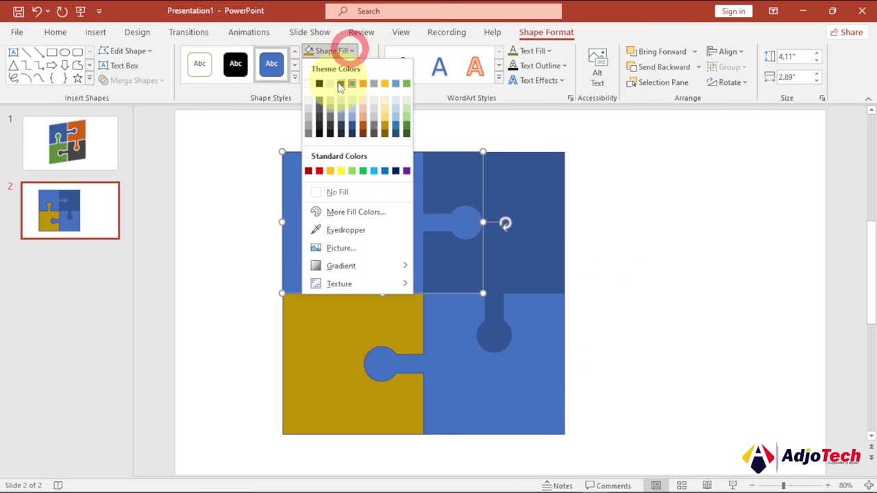
left_click(384, 122)
Step: Fill the bottom-right puzzle piece with orange
left_click(532, 406)
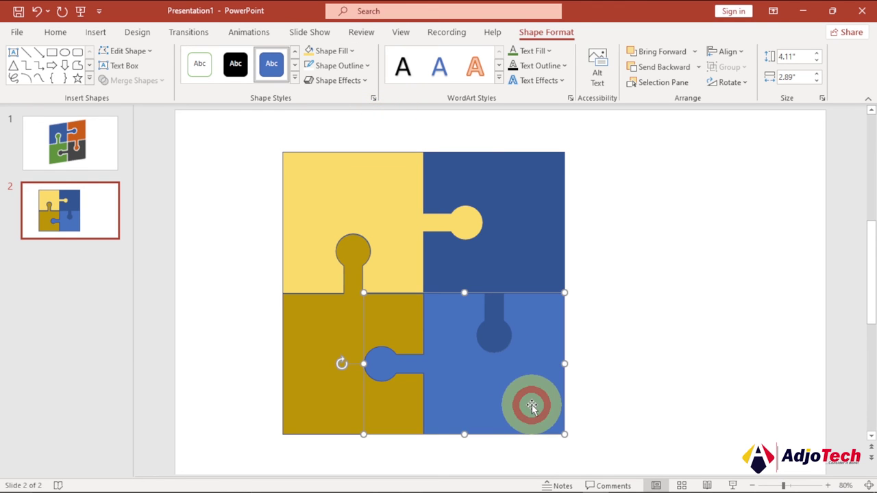
left_click(348, 50)
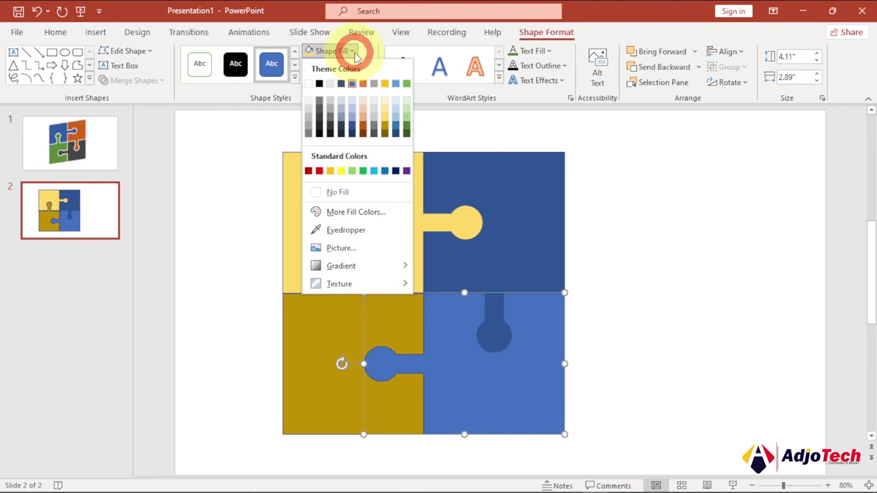
left_click(363, 127)
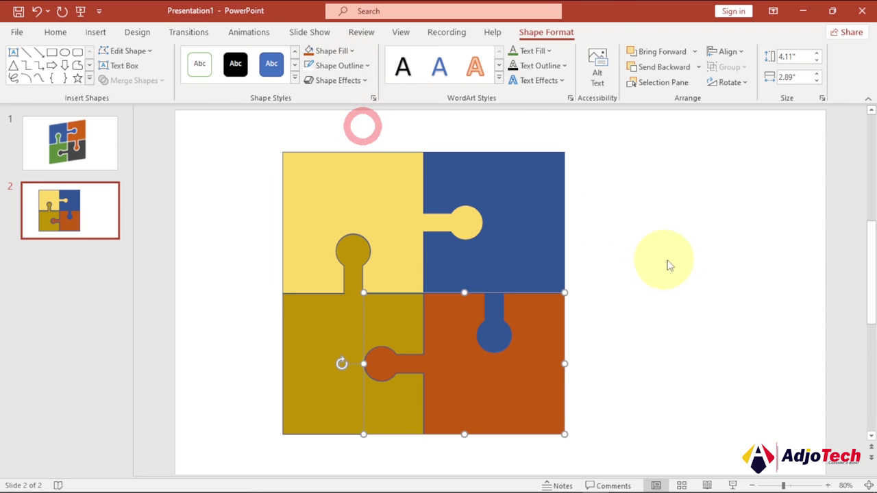
left_click(675, 261)
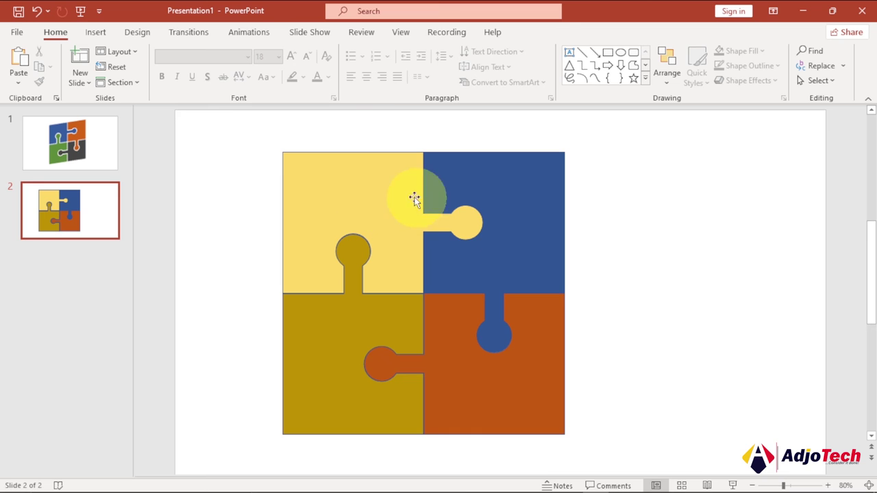
double_click(348, 194)
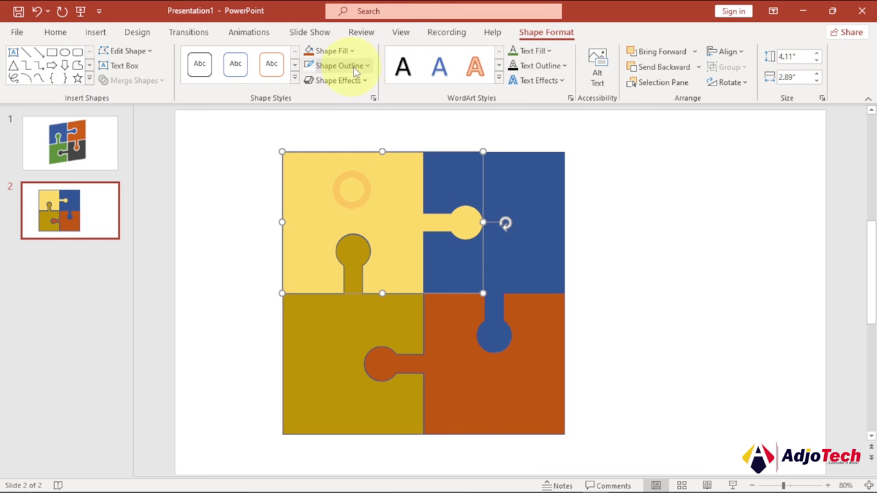
Step: Give the yellow and blue pieces white outlines
left_click(368, 69)
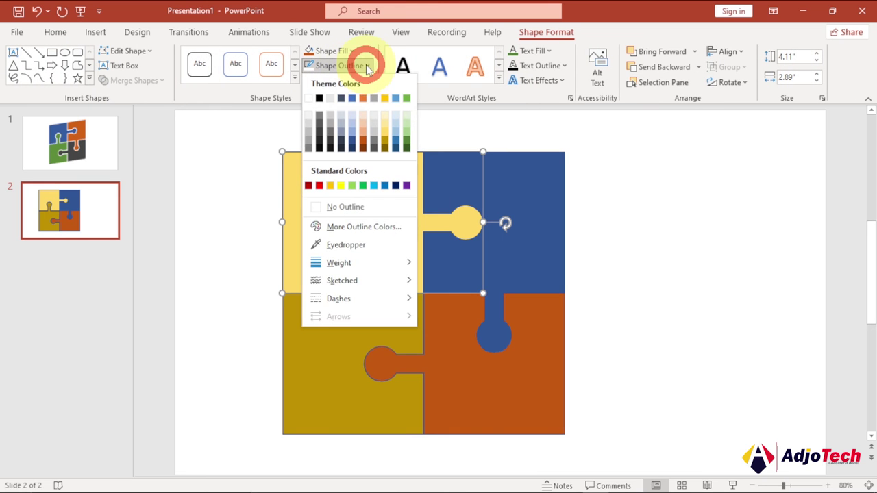
left_click(311, 100)
left_click(522, 202)
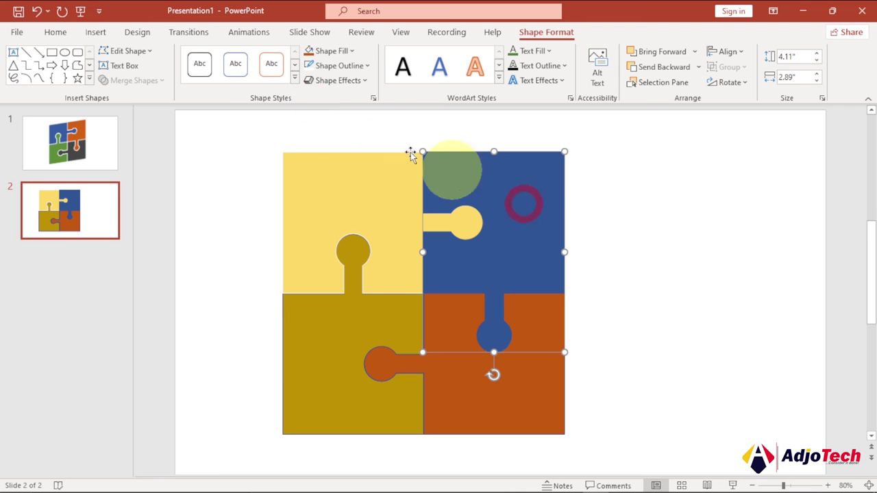
left_click(367, 69)
left_click(310, 99)
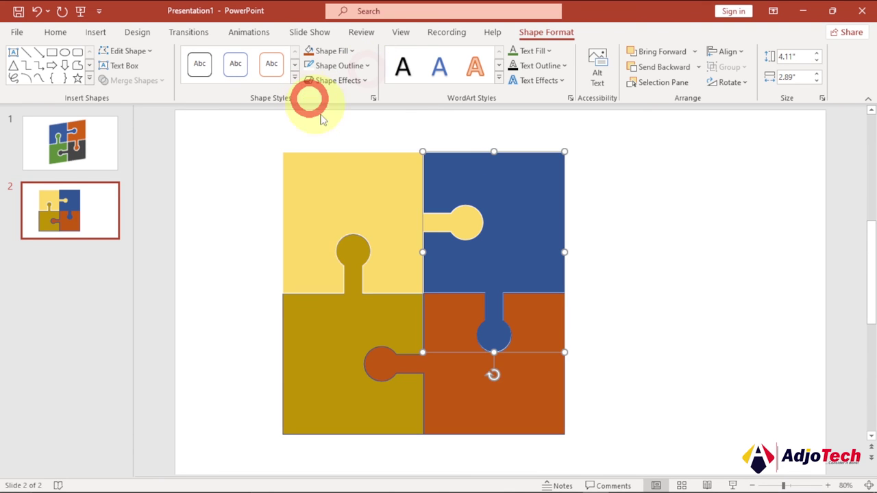
Step: Refill the bottom-left piece grey and give it a white outline
left_click(339, 337)
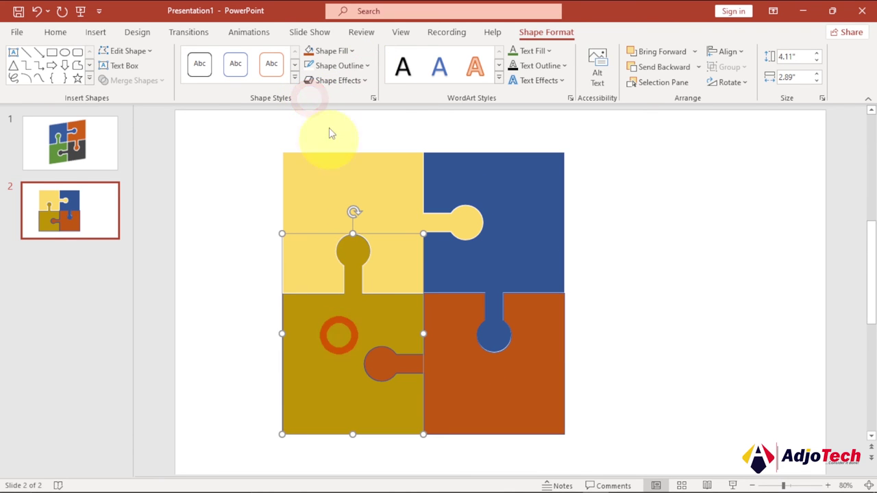
left_click(346, 51)
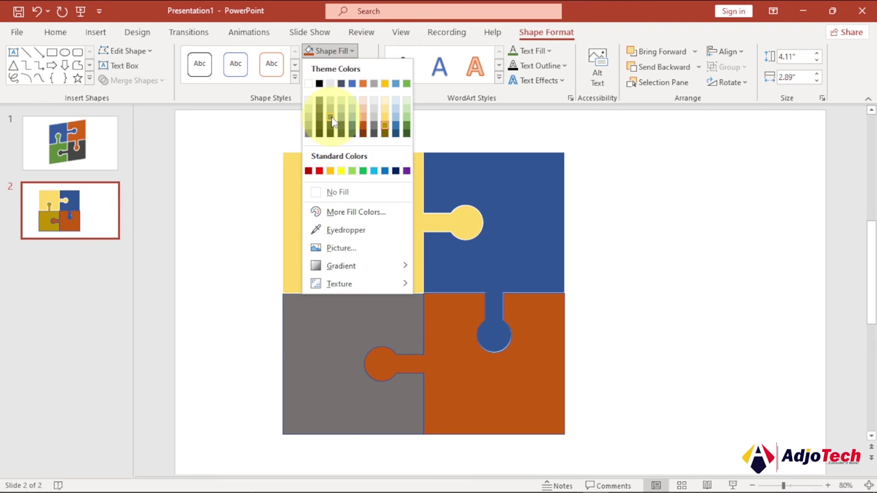
left_click(332, 121)
left_click(367, 63)
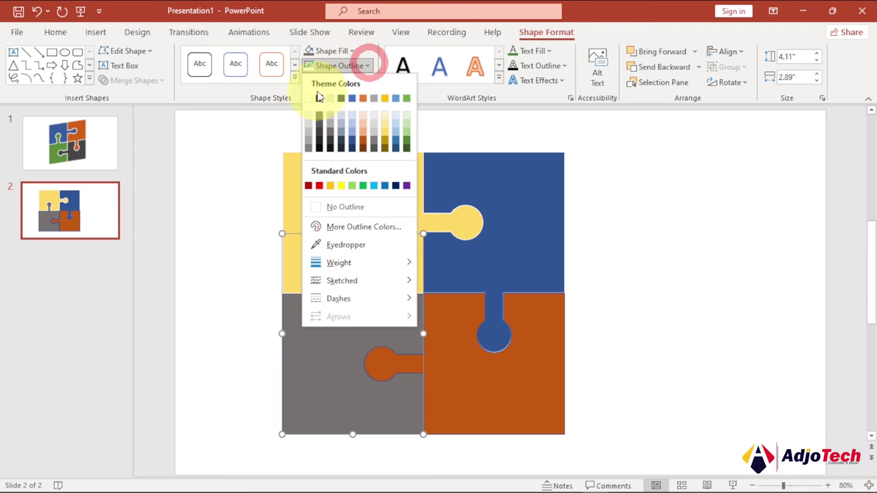
left_click(308, 98)
Step: Give the orange piece a white outline, then select the blue piece
left_click(464, 368)
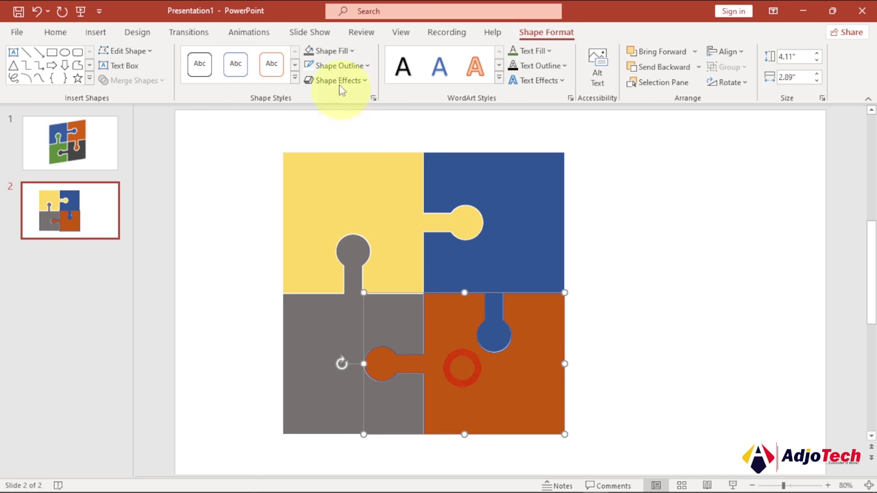
left_click(365, 67)
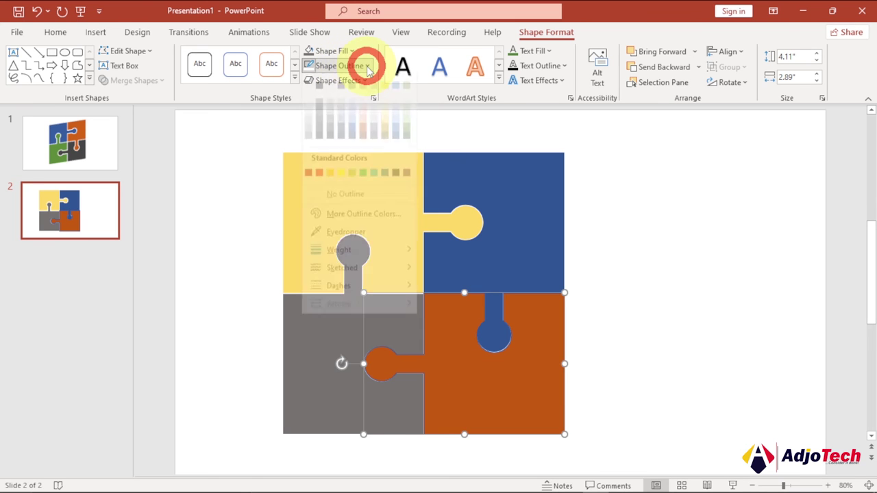
left_click(307, 98)
left_click(670, 255)
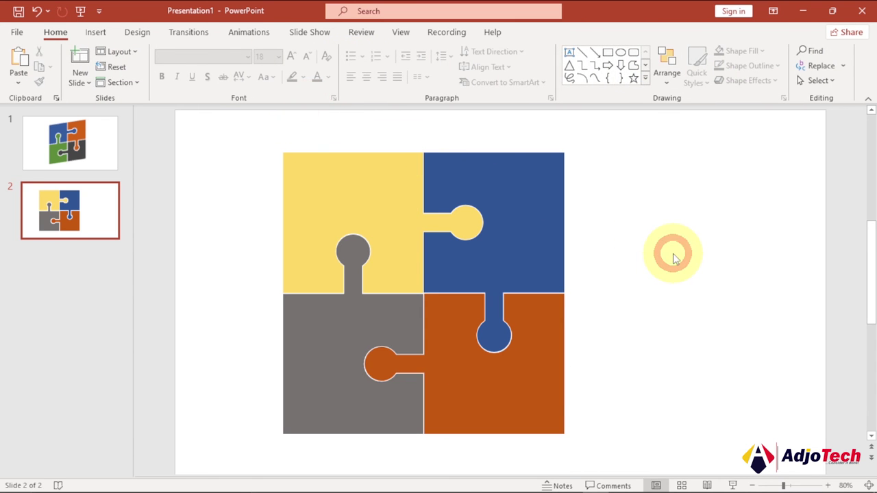
left_click(527, 235)
left_click_drag(527, 235, 632, 217)
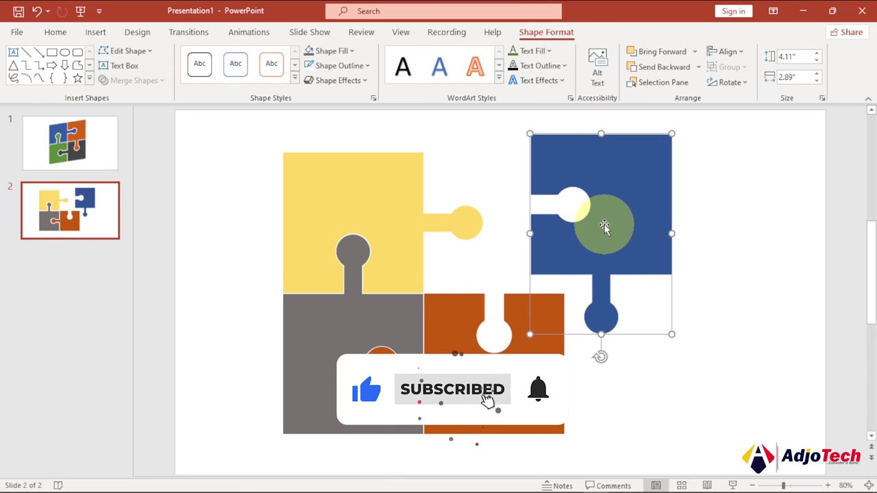
left_click_drag(603, 223, 501, 238)
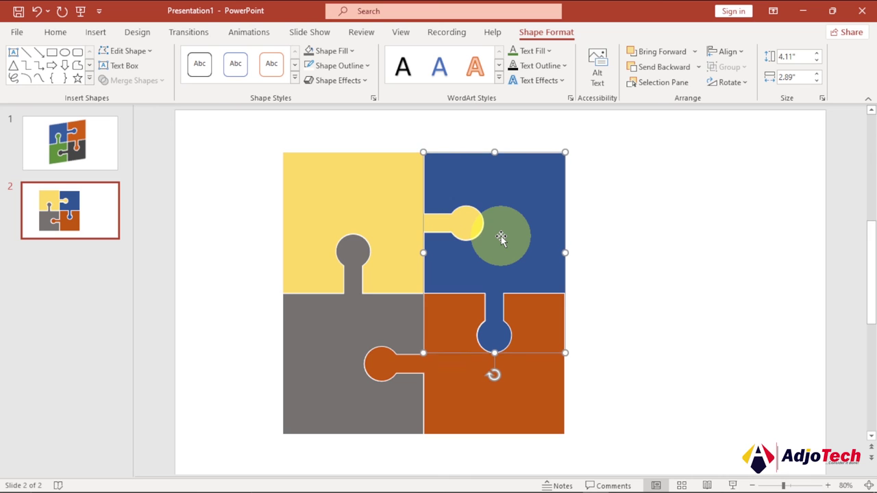
left_click(660, 216)
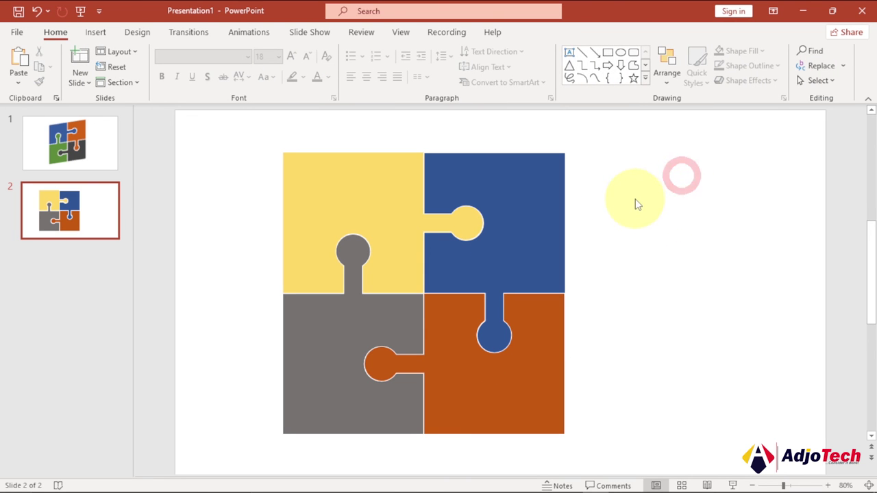
left_click_drag(552, 204, 288, 420)
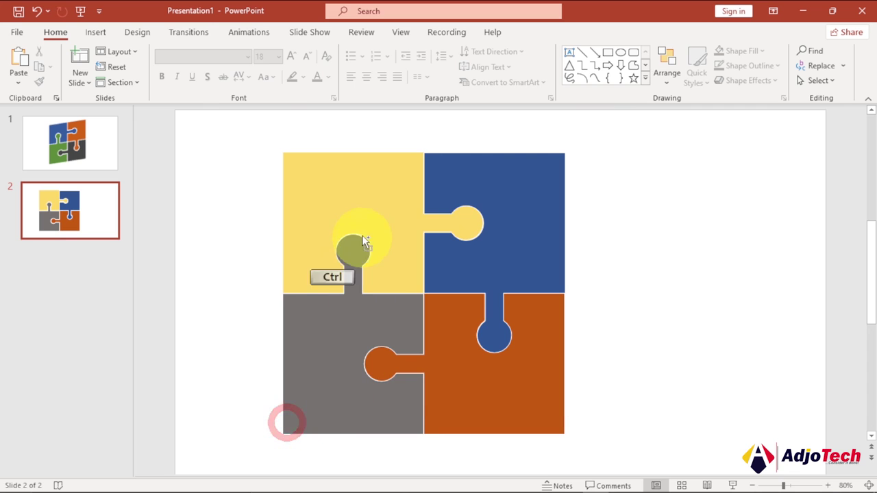
Step: Select all four puzzle pieces and group them
left_click(358, 219, "ctrl")
left_click(546, 214, "ctrl")
left_click(525, 368, "ctrl")
left_click(306, 383, "ctrl")
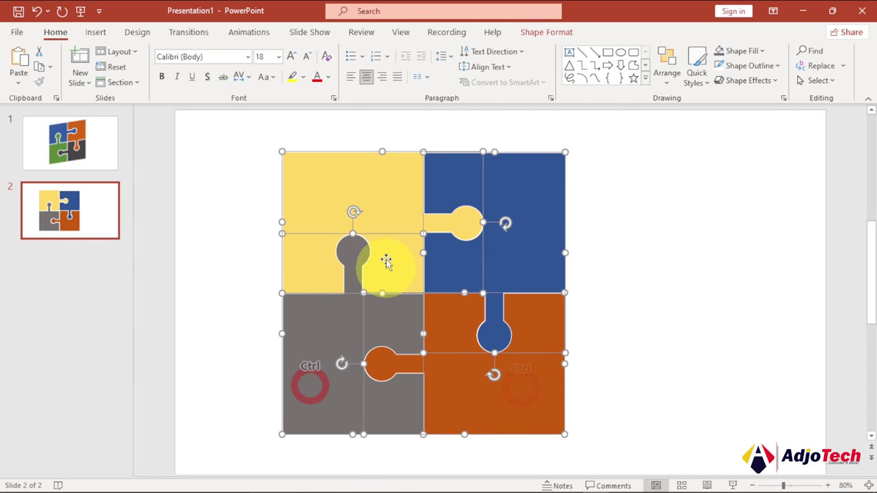
left_click(540, 33)
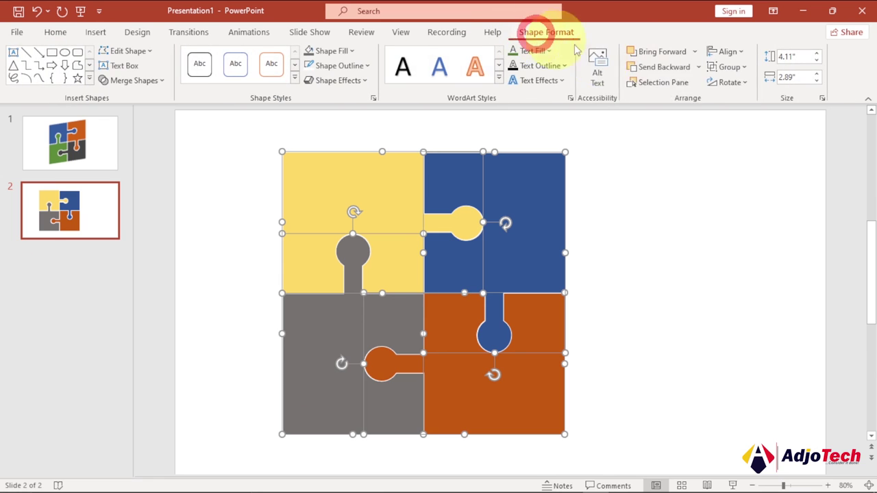
left_click(746, 69)
left_click(740, 85)
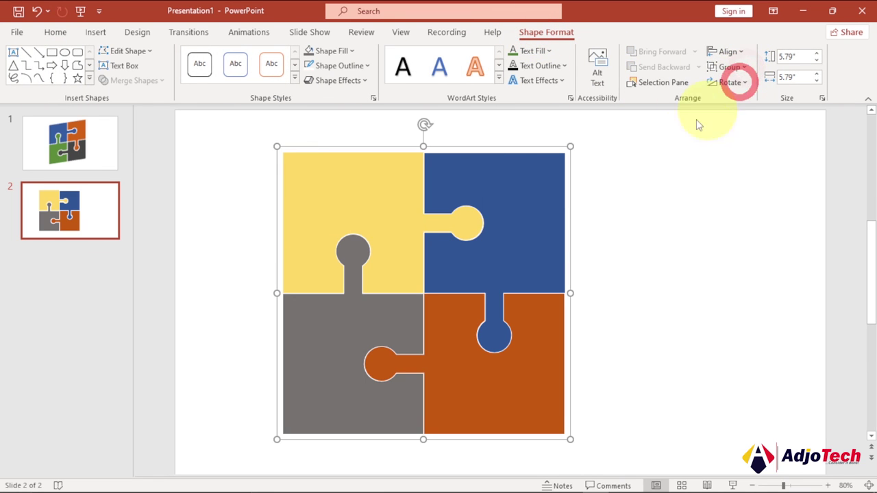
Step: Move the group to the right, then ungroup it into separate pieces
left_click_drag(459, 199, 538, 190)
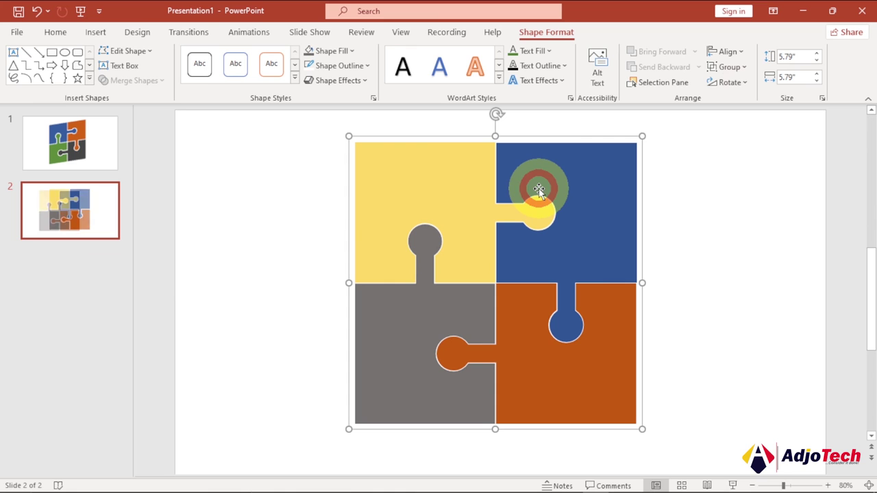
left_click(699, 239)
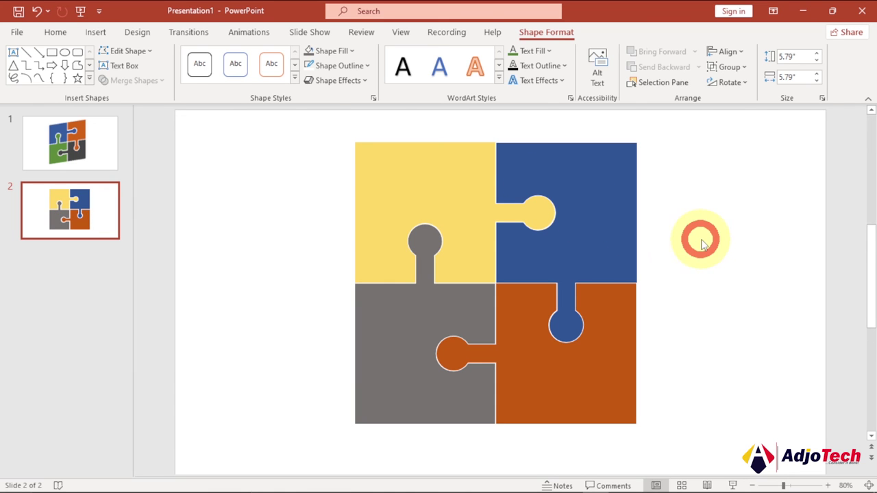
left_click(548, 222)
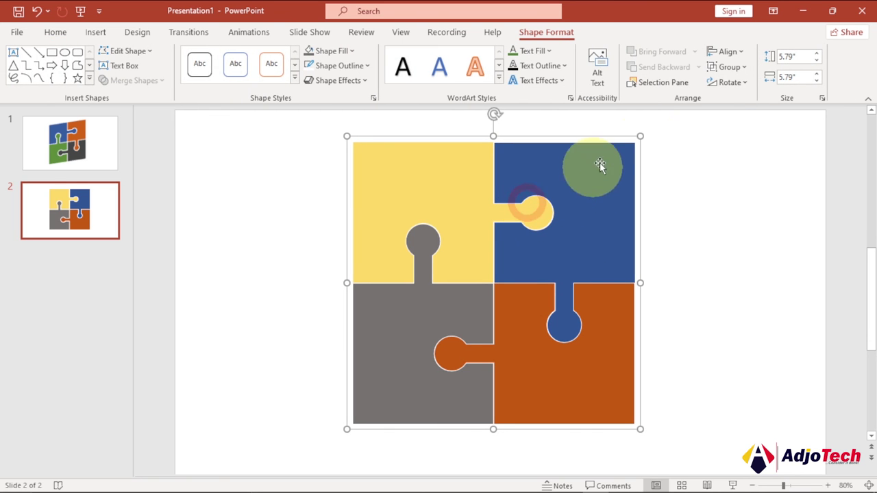
left_click(729, 67)
left_click(740, 121)
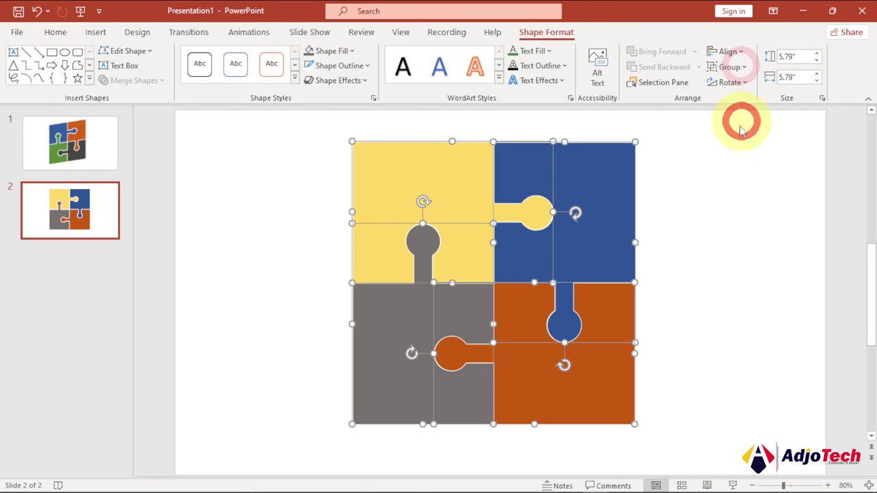
left_click(733, 199)
left_click(451, 212)
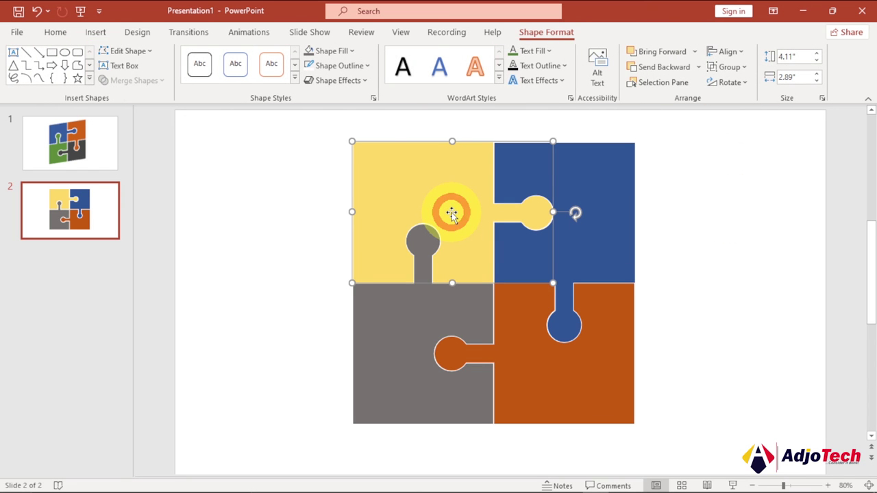
left_click(726, 315)
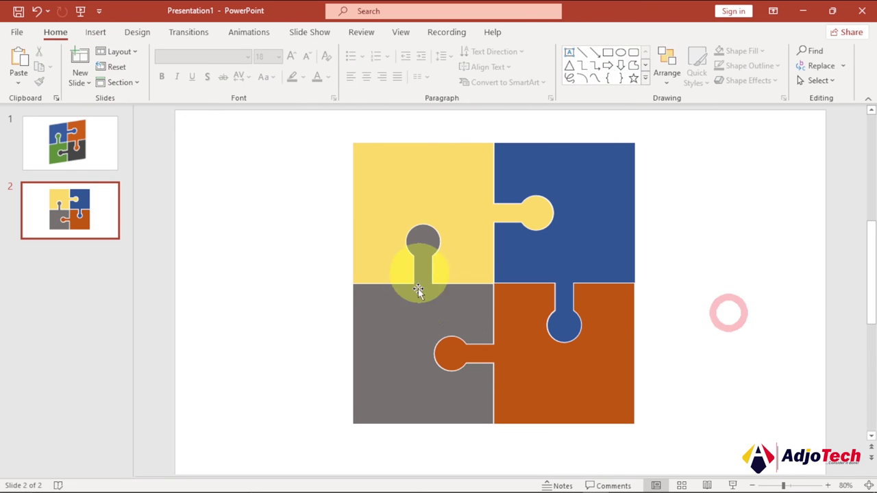
left_click(399, 339)
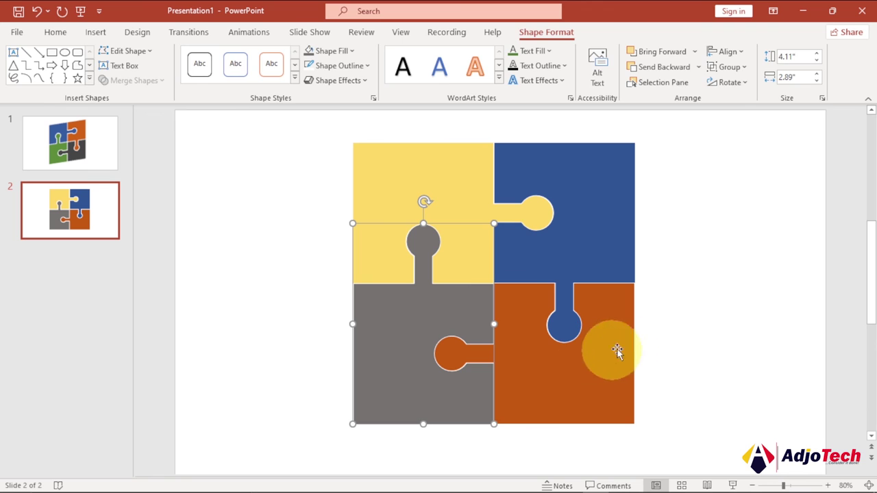
left_click(657, 337)
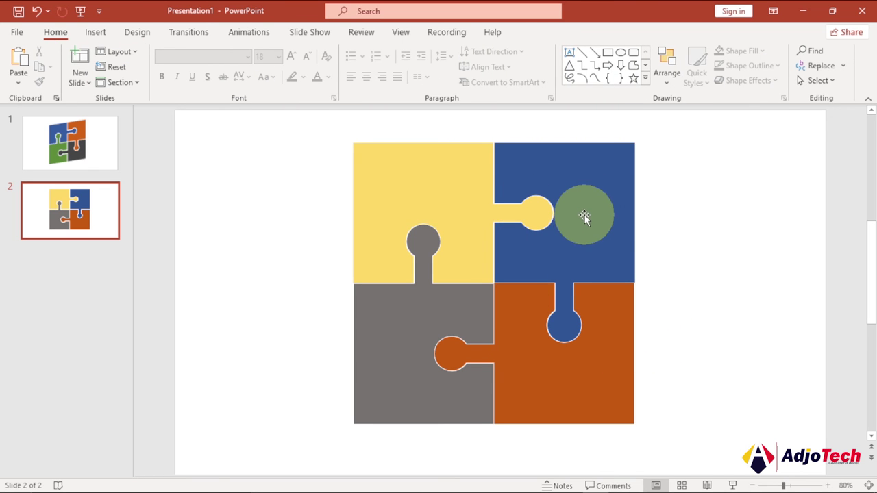
Step: Reselect the blue, yellow, grey and orange pieces and group them again
left_click(584, 216)
left_click(436, 192, "ctrl")
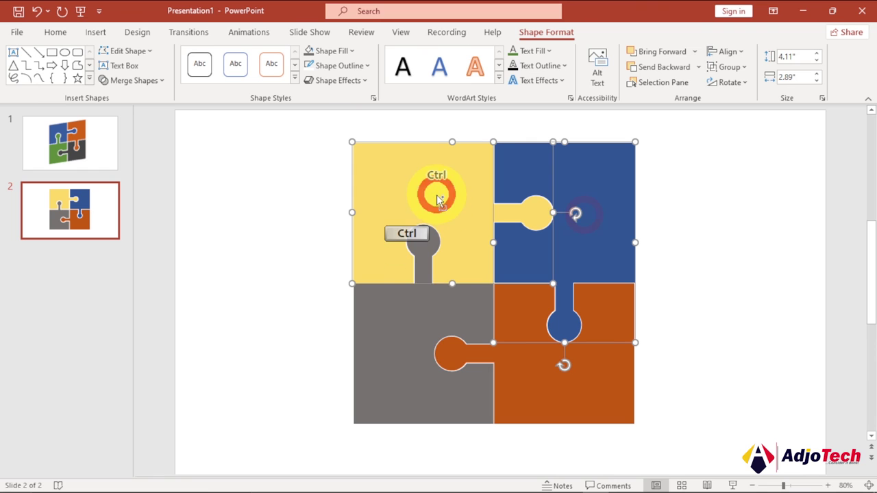
left_click(416, 348, "ctrl")
left_click(548, 391, "ctrl")
right_click(605, 220)
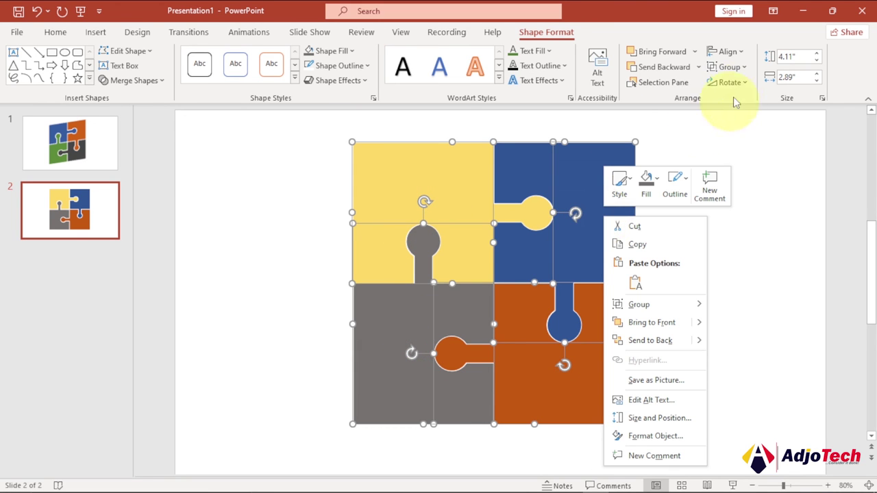
left_click(538, 38)
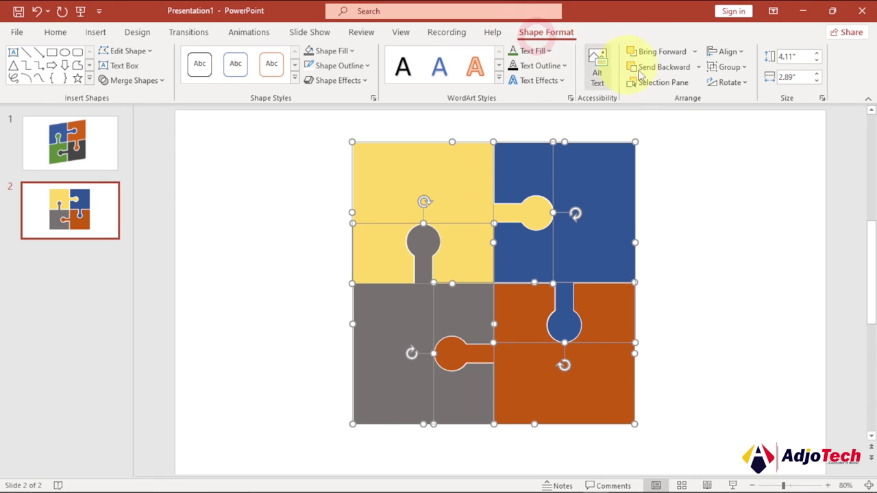
left_click(743, 68)
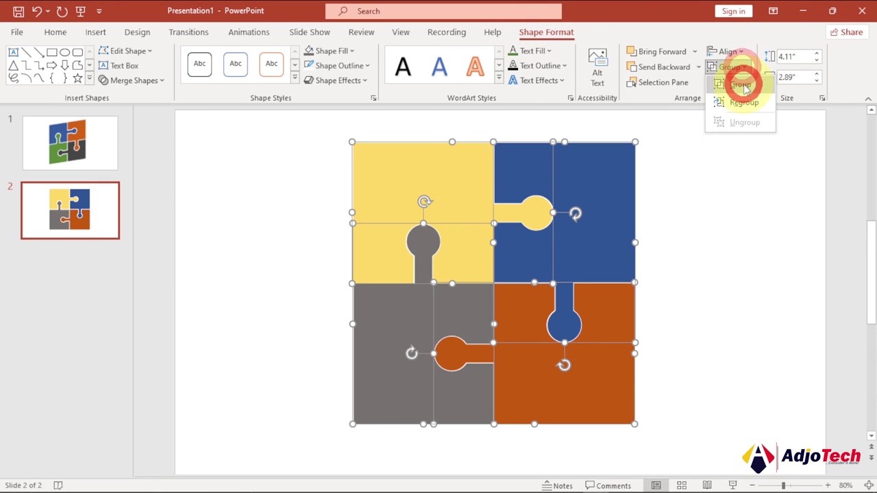
left_click(742, 83)
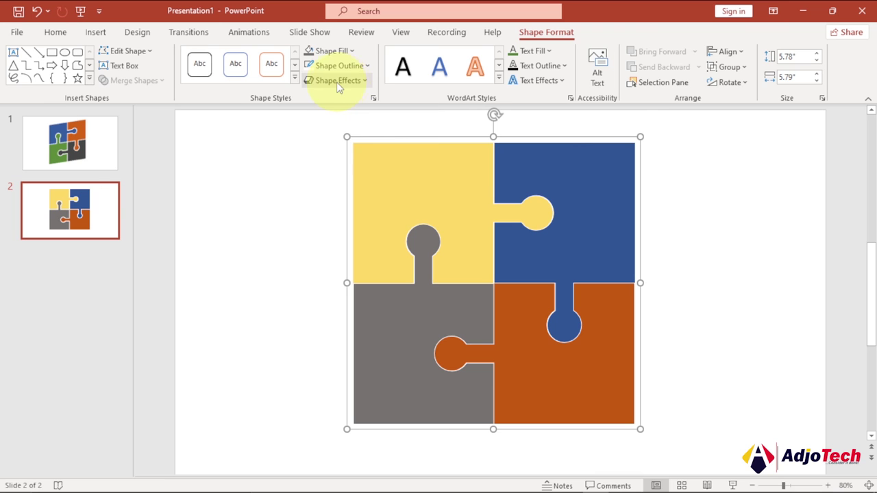
Step: Apply the Parallel 'Off Axis 1: Right' 3-D rotation to the grouped puzzle
left_click(366, 81)
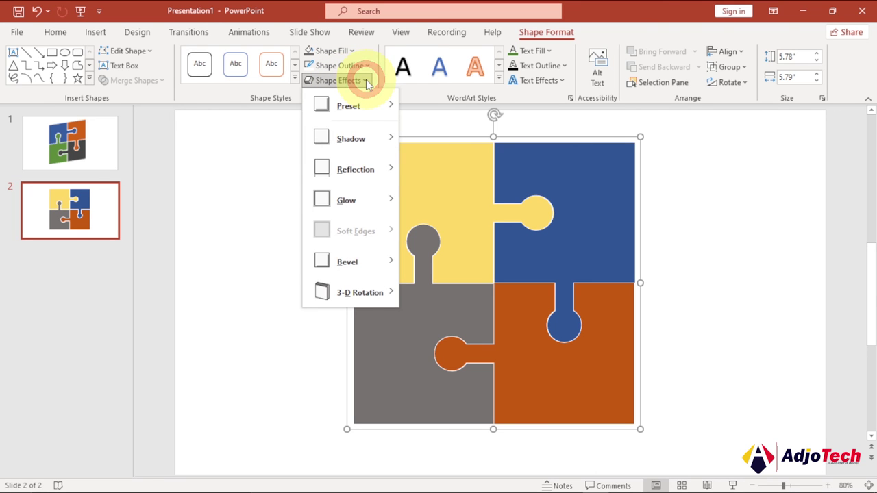
mouse_move(356, 294)
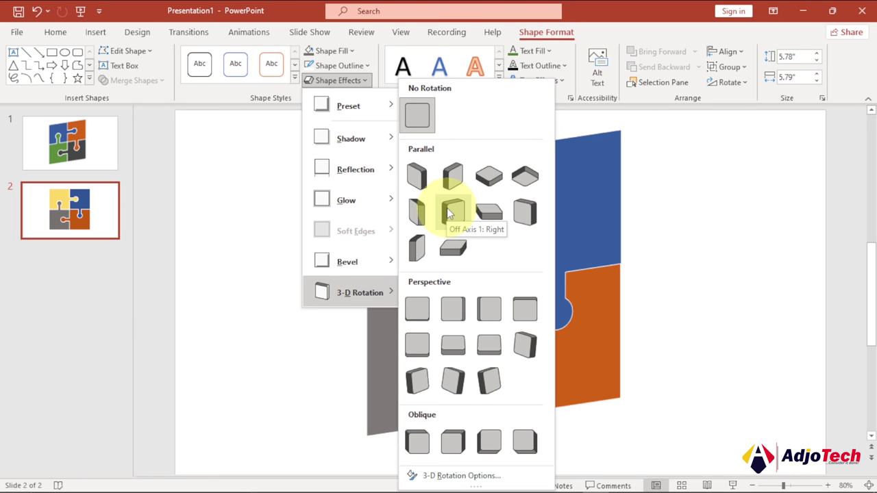
left_click(449, 212)
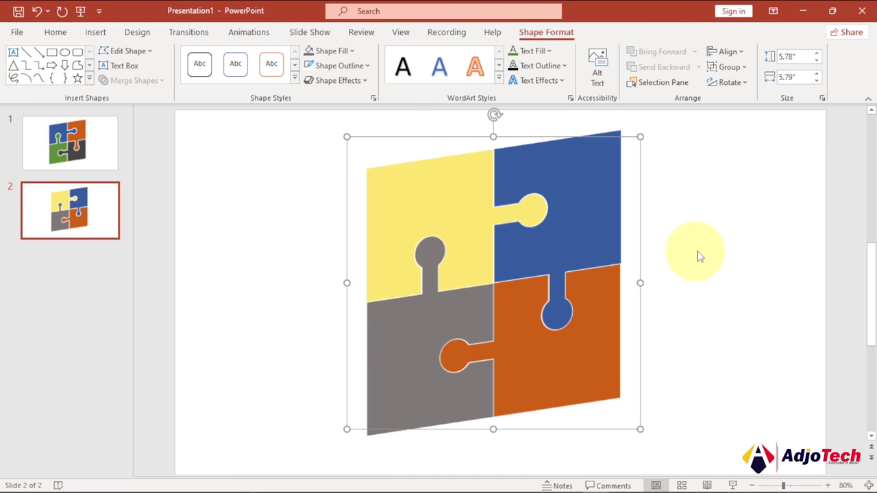